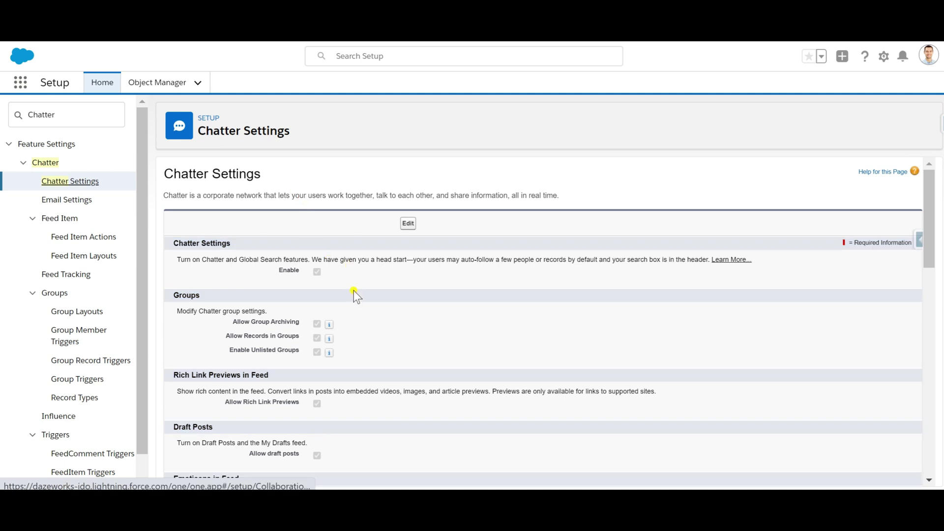
- Open the Chatter Settings for editing, review all sections from Groups through Case Feed Timestamps, and save the settings
{"action": "left_click", "coordinate": [408, 225]}
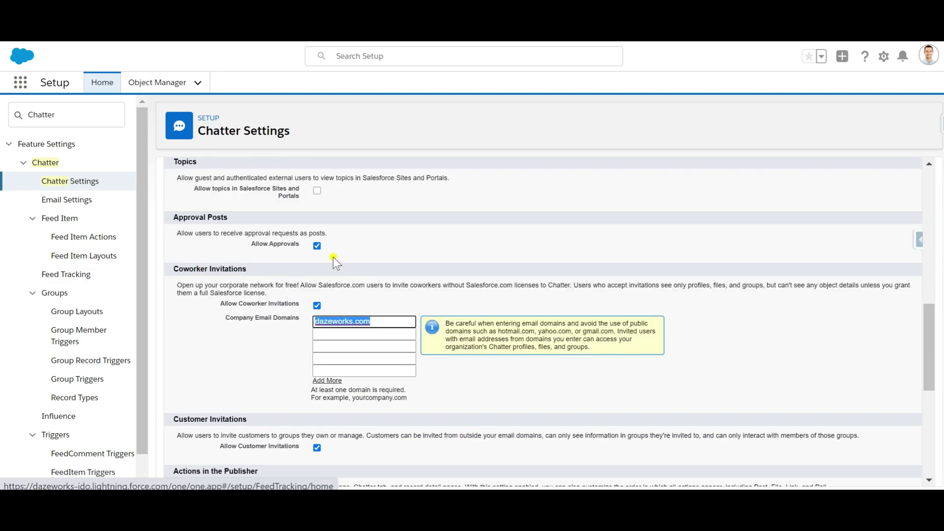
{"action": "scroll", "coordinate": [367, 263], "scroll_direction": "up", "scroll_amount": 8}
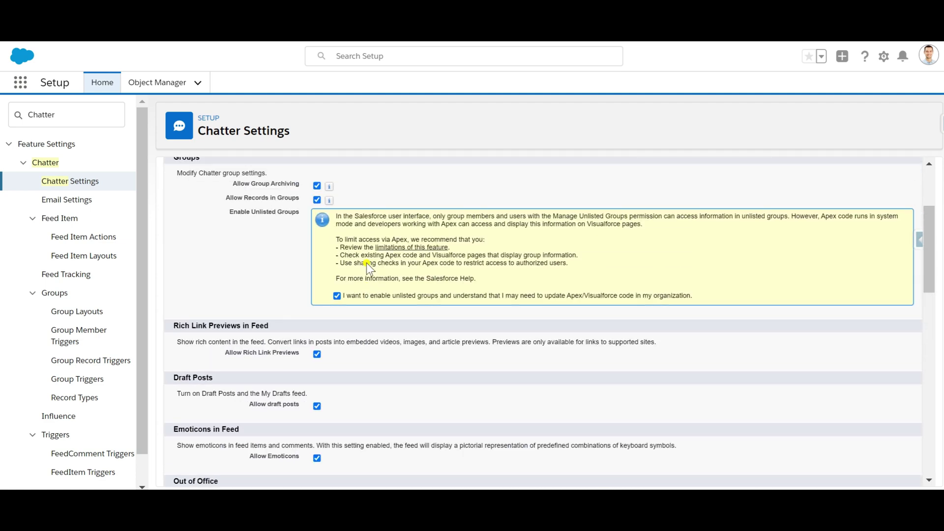
{"action": "scroll", "coordinate": [238, 260], "scroll_direction": "up", "scroll_amount": 3}
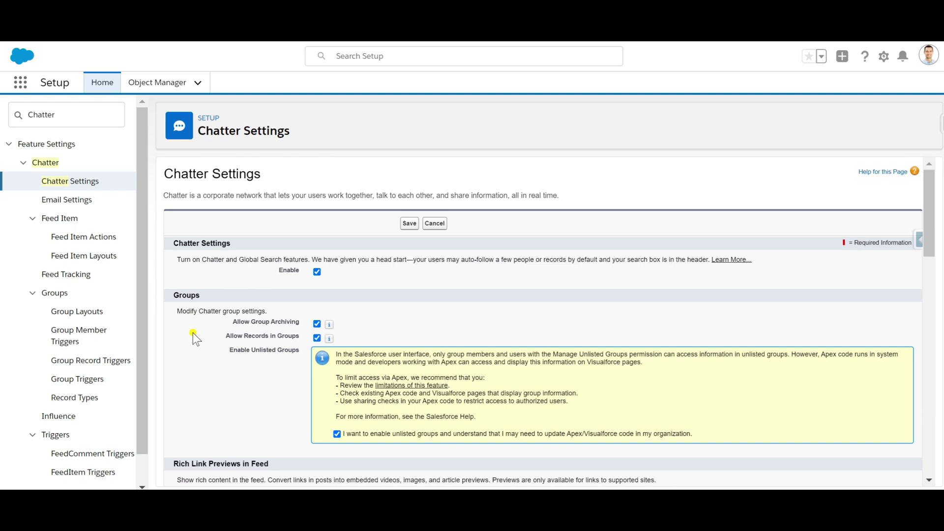
{"action": "scroll", "coordinate": [193, 333], "scroll_direction": "down", "scroll_amount": 3}
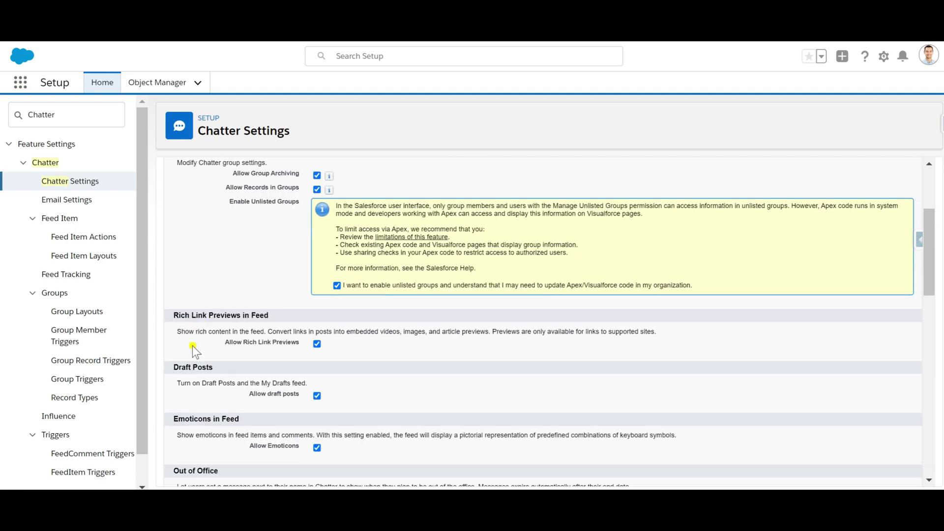
{"action": "scroll", "coordinate": [201, 349], "scroll_direction": "down", "scroll_amount": 2}
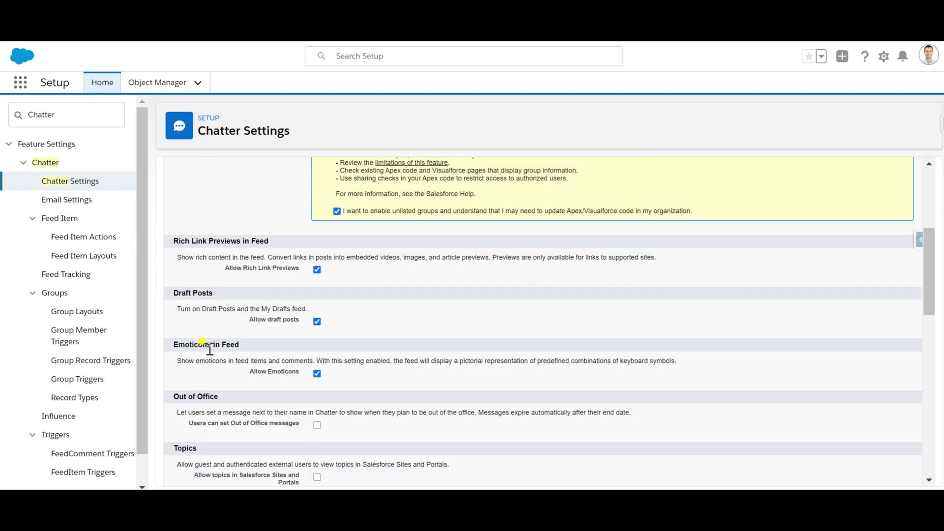
{"action": "scroll", "coordinate": [224, 315], "scroll_direction": "down", "scroll_amount": 2}
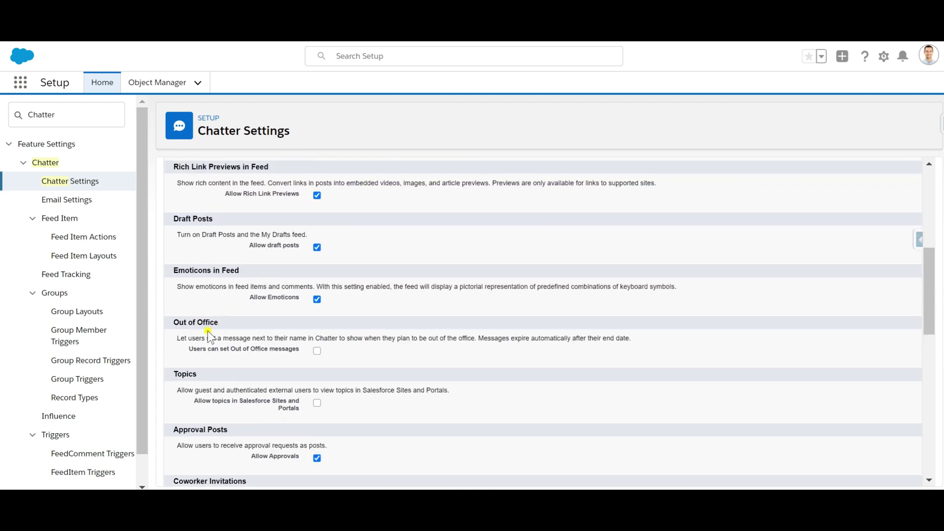
{"action": "scroll", "coordinate": [207, 332], "scroll_direction": "down", "scroll_amount": 2}
{"action": "scroll", "coordinate": [203, 327], "scroll_direction": "down", "scroll_amount": 1}
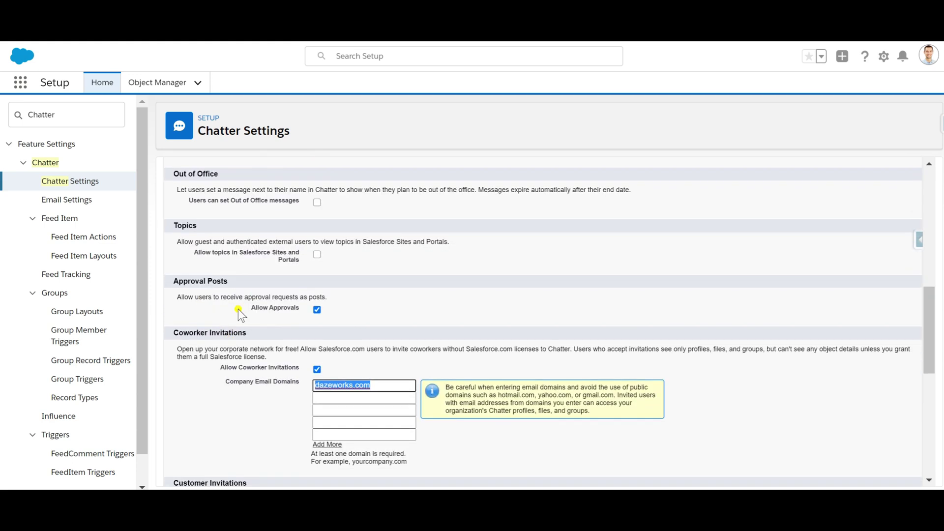
{"action": "scroll", "coordinate": [183, 372], "scroll_direction": "down", "scroll_amount": 4}
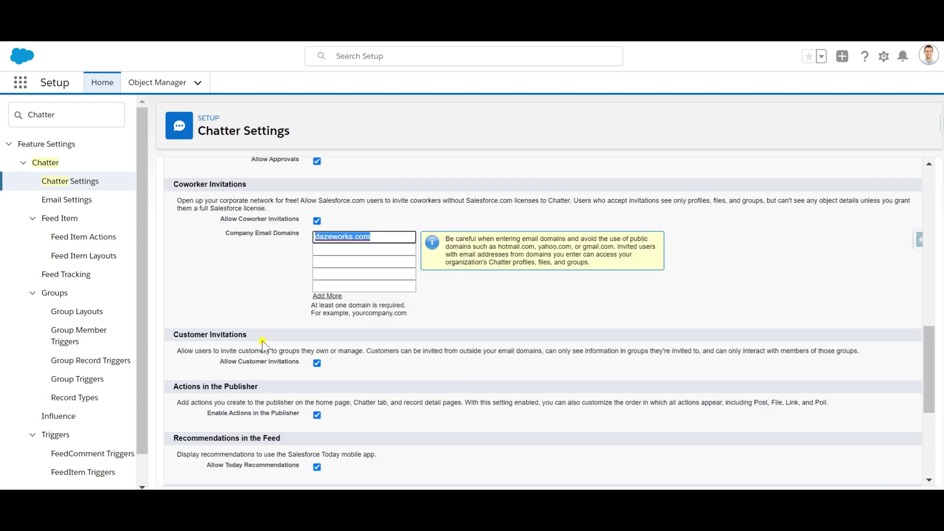
{"action": "scroll", "coordinate": [243, 353], "scroll_direction": "down", "scroll_amount": 3}
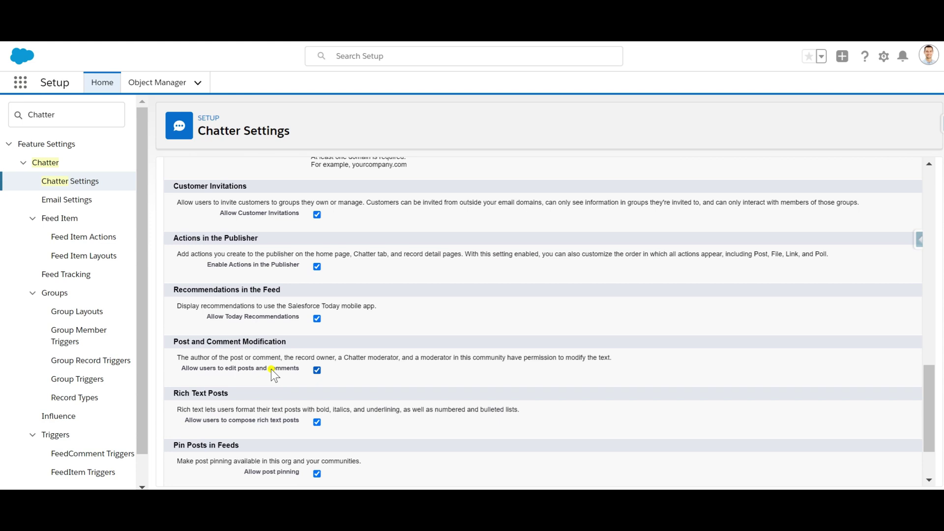
{"action": "scroll", "coordinate": [271, 368], "scroll_direction": "down", "scroll_amount": 2}
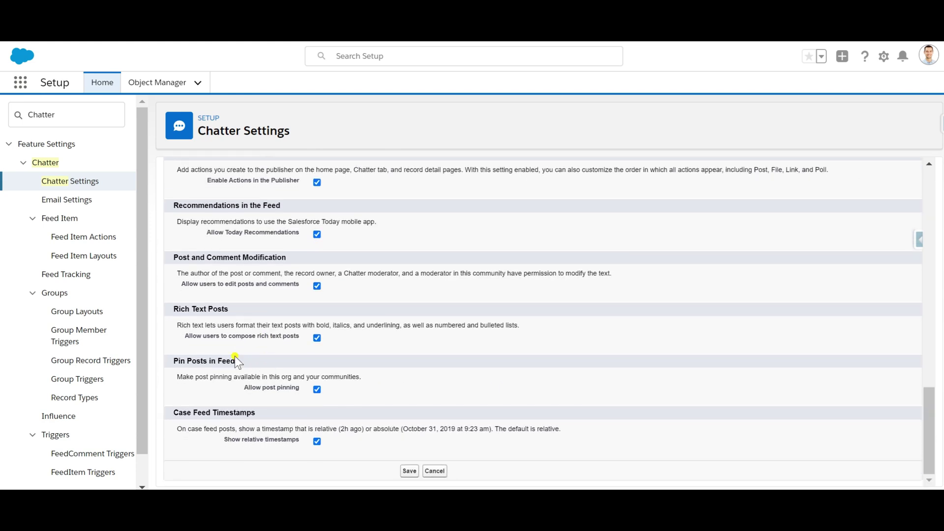
{"action": "left_click", "coordinate": [408, 472]}
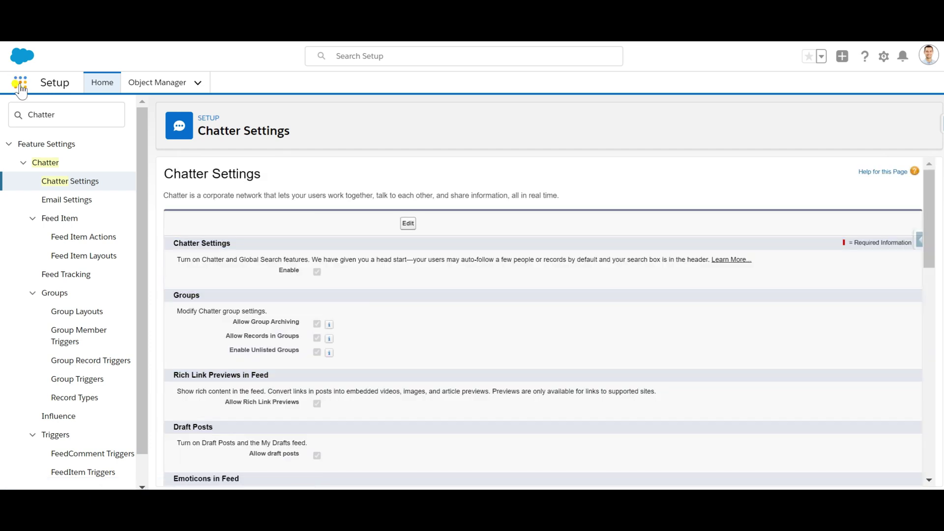
- Search the apps and items for "Chatter", open the Chatter item, and look over its home feed
{"action": "left_click", "coordinate": [20, 84]}
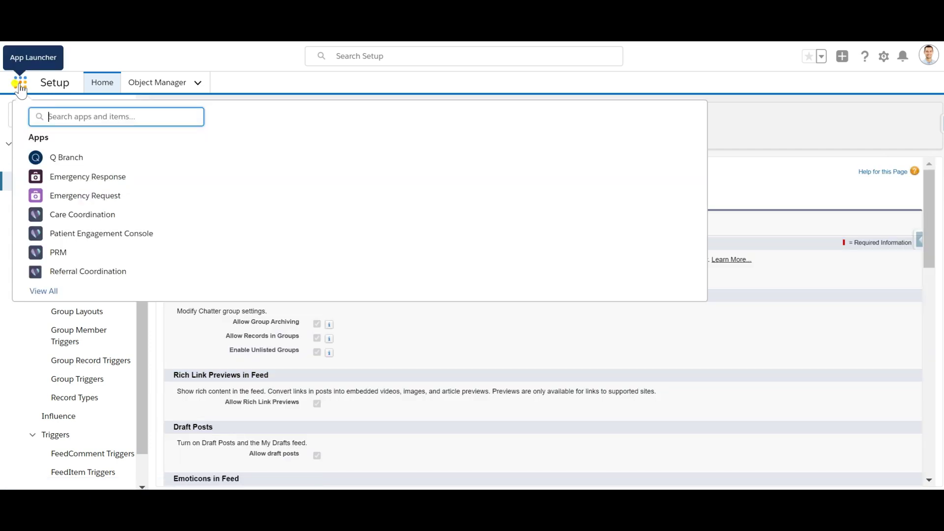
{"action": "type", "text": "Chatter"}
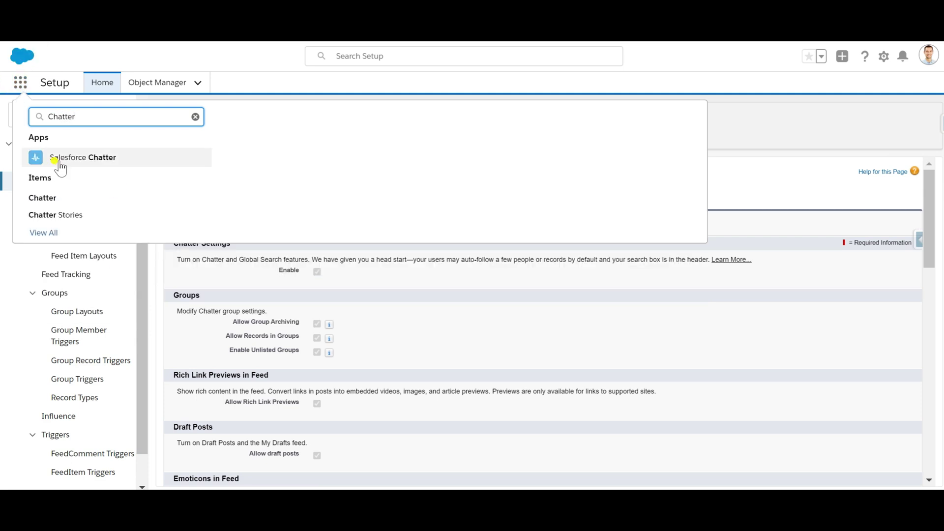
{"action": "left_click", "coordinate": [42, 200]}
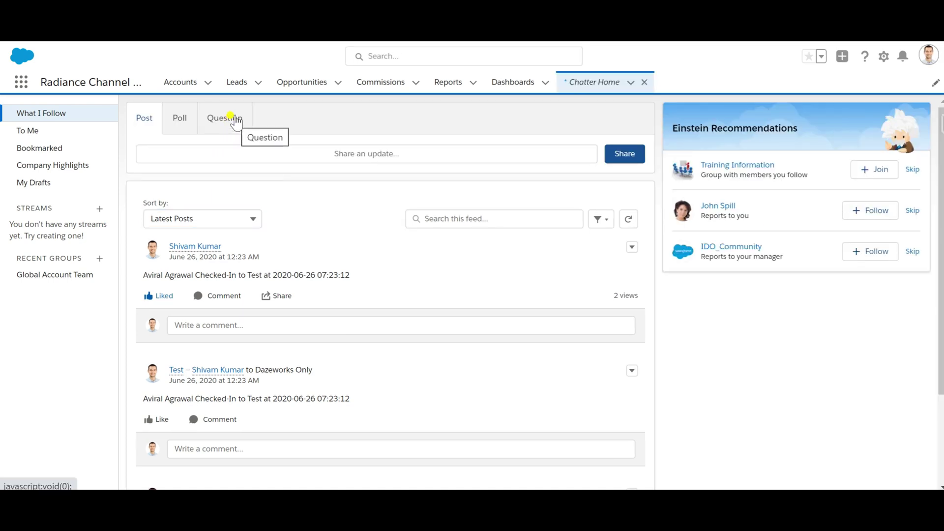
{"action": "scroll", "coordinate": [207, 164], "scroll_direction": "down", "scroll_amount": 1}
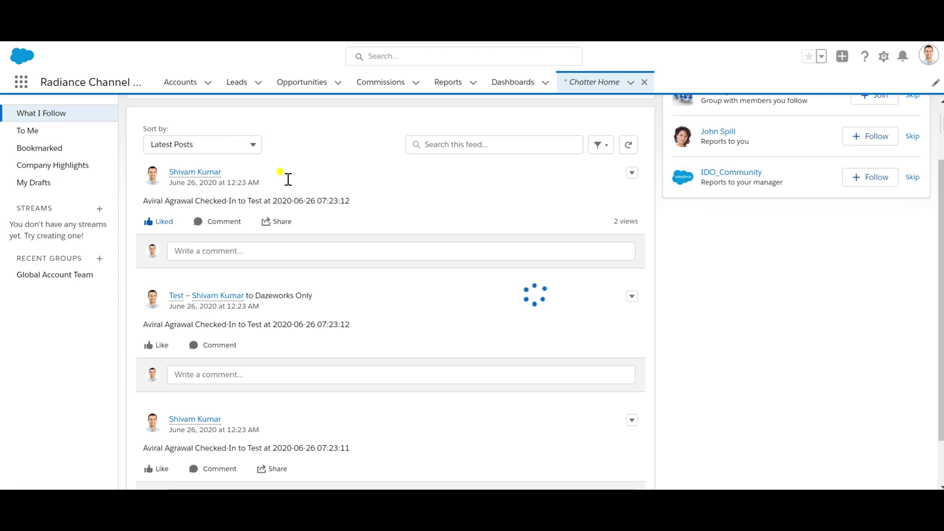
{"action": "scroll", "coordinate": [297, 177], "scroll_direction": "up", "scroll_amount": 2}
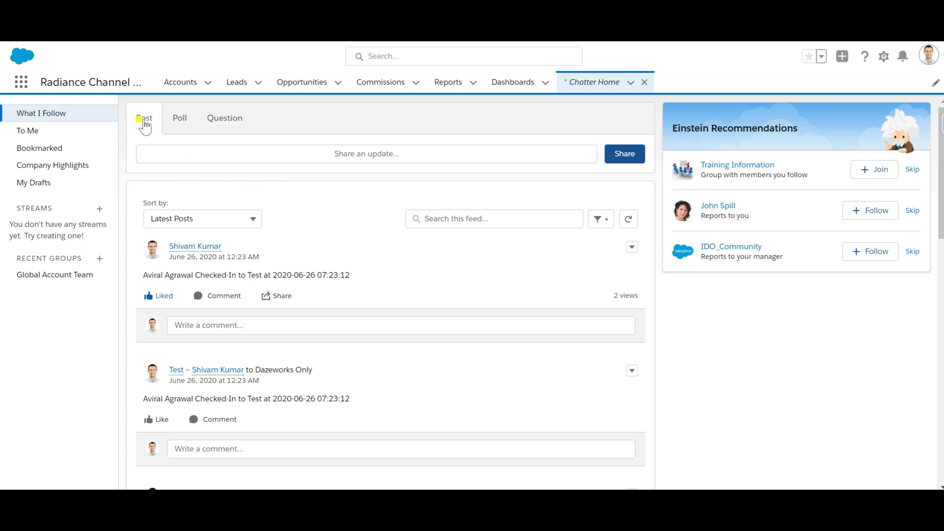
- Expand the composer for a new post and view the sharing options of the first post in the feed
{"action": "left_click", "coordinate": [225, 158]}
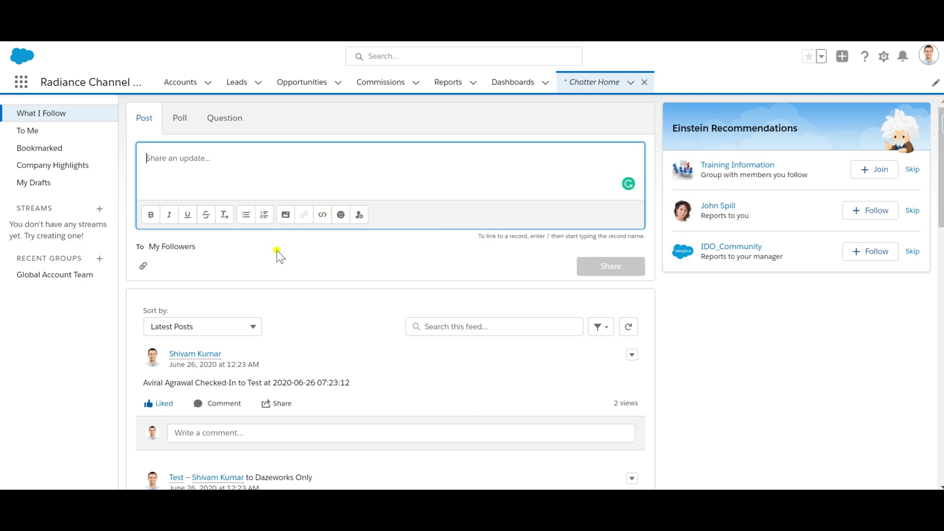
{"action": "scroll", "coordinate": [275, 262], "scroll_direction": "down", "scroll_amount": 3}
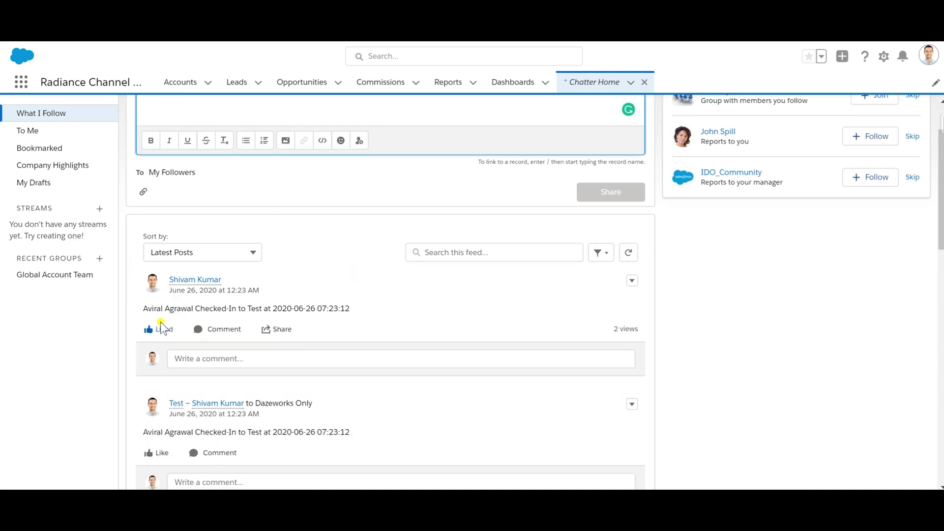
{"action": "left_click", "coordinate": [267, 331]}
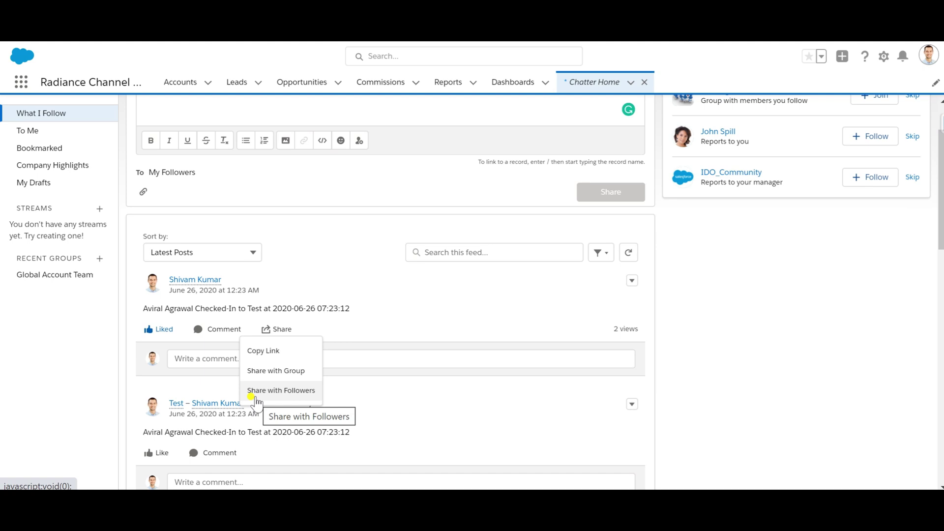
{"action": "scroll", "coordinate": [361, 290], "scroll_direction": "up", "scroll_amount": 2}
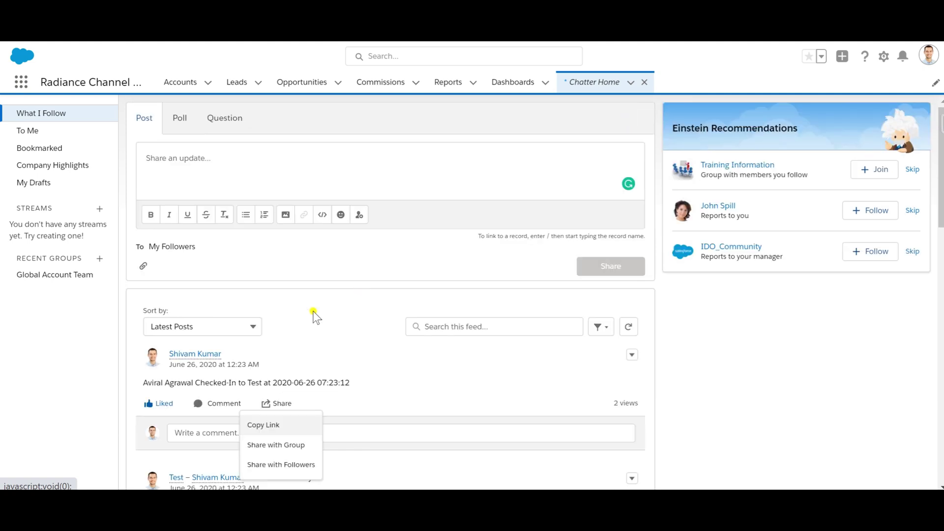
- Examine the feed's sort options, its search field and its update filter choices
{"action": "left_click", "coordinate": [252, 326]}
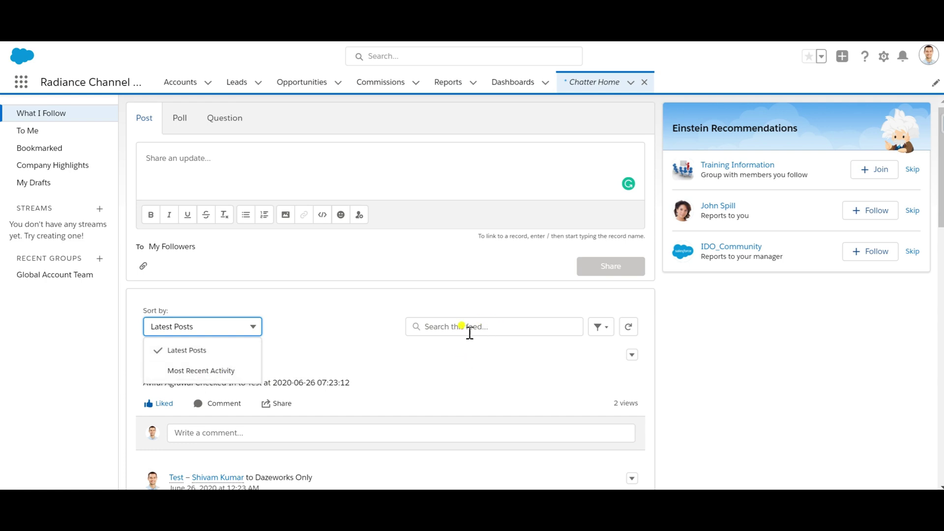
{"action": "left_click", "coordinate": [444, 327]}
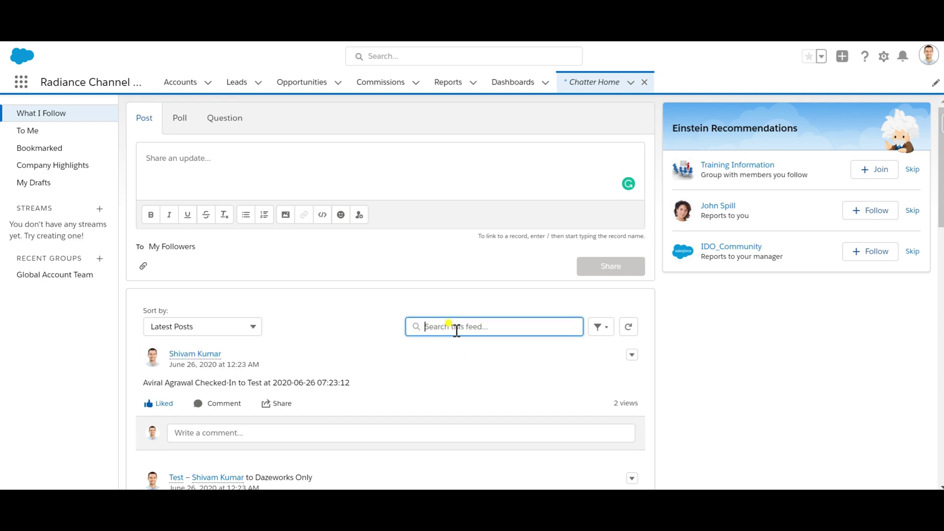
{"action": "left_click", "coordinate": [604, 329]}
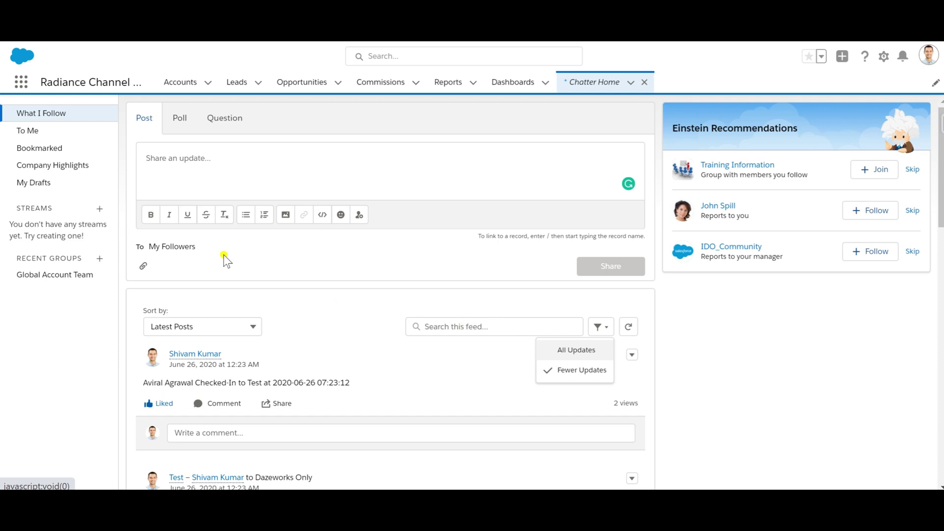
{"action": "scroll", "coordinate": [204, 167], "scroll_direction": "down", "scroll_amount": 2}
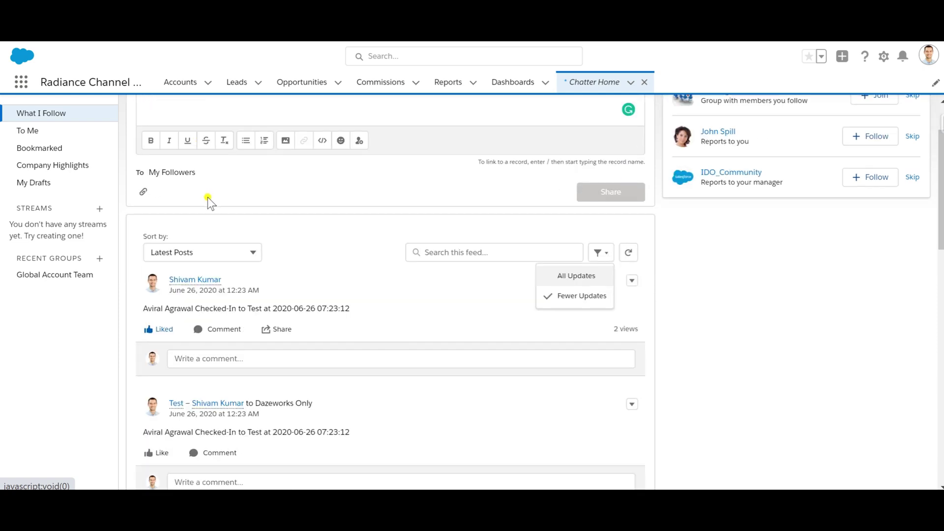
- View the Poll and Question forms of the publisher, and browse the feed below them
{"action": "scroll", "coordinate": [207, 197], "scroll_direction": "up", "scroll_amount": 2}
{"action": "left_click", "coordinate": [180, 122]}
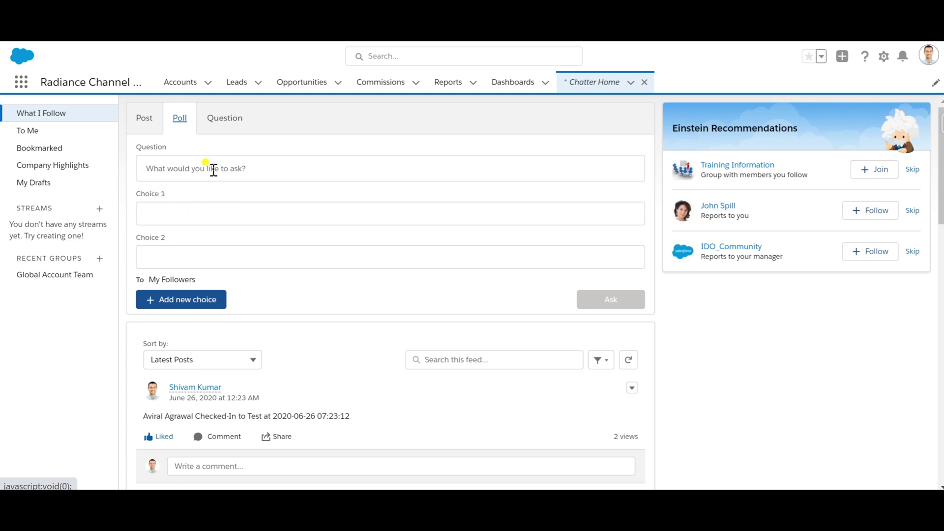
{"action": "left_click", "coordinate": [230, 122]}
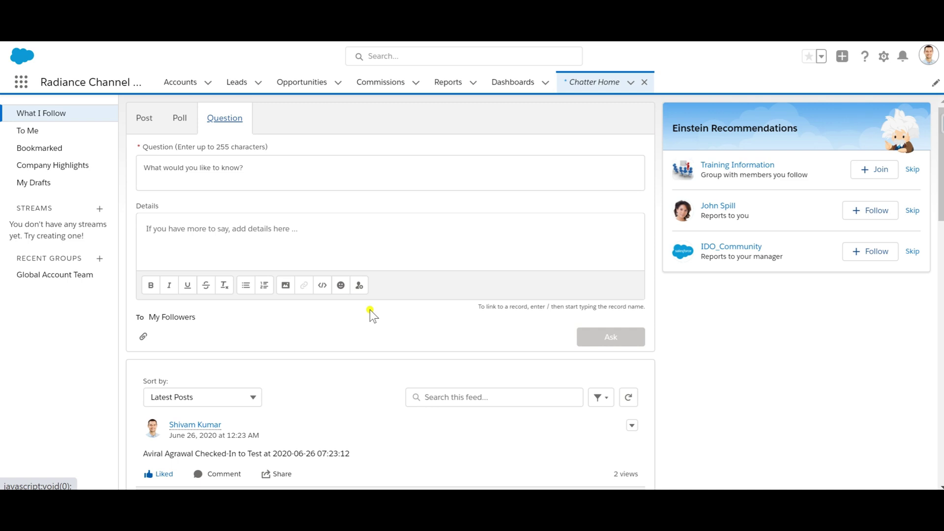
{"action": "scroll", "coordinate": [369, 310], "scroll_direction": "down", "scroll_amount": 5}
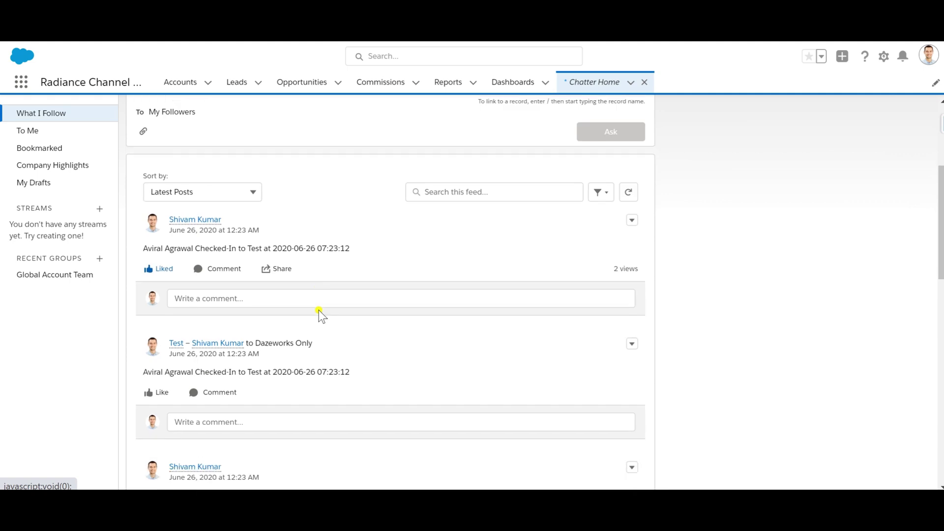
{"action": "scroll", "coordinate": [302, 320], "scroll_direction": "down", "scroll_amount": 3}
{"action": "scroll", "coordinate": [297, 318], "scroll_direction": "up", "scroll_amount": 8}
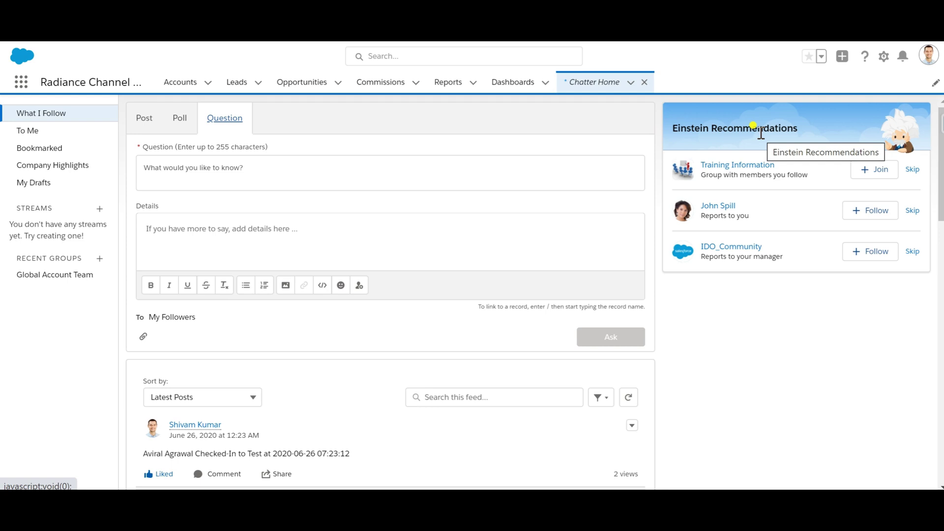
- Open the To Me feed and read through the posts and comments addressed to the current account
{"action": "left_click", "coordinate": [25, 133]}
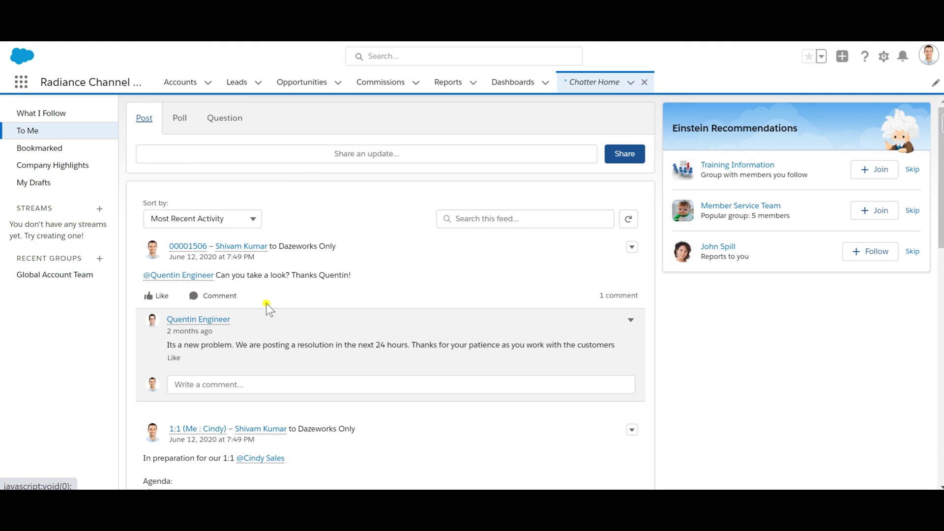
{"action": "scroll", "coordinate": [266, 303], "scroll_direction": "down", "scroll_amount": 3}
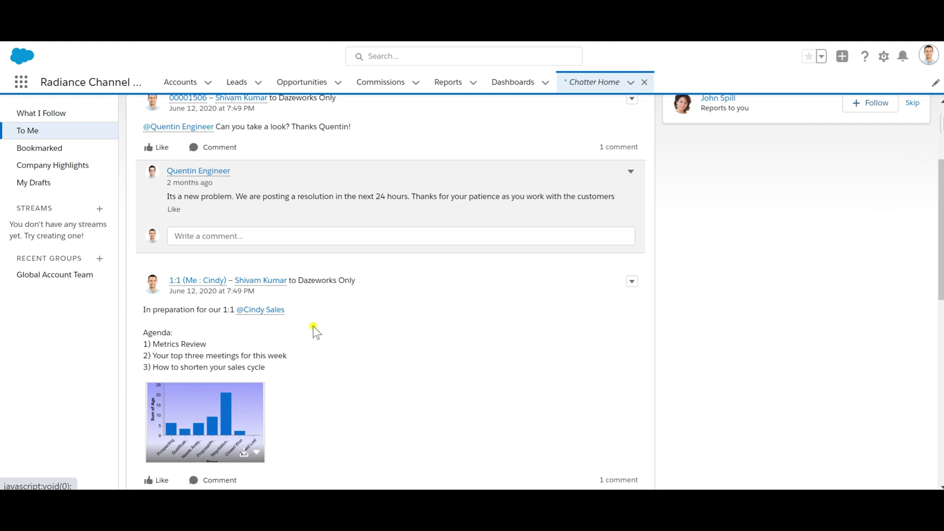
{"action": "scroll", "coordinate": [313, 327], "scroll_direction": "down", "scroll_amount": 2}
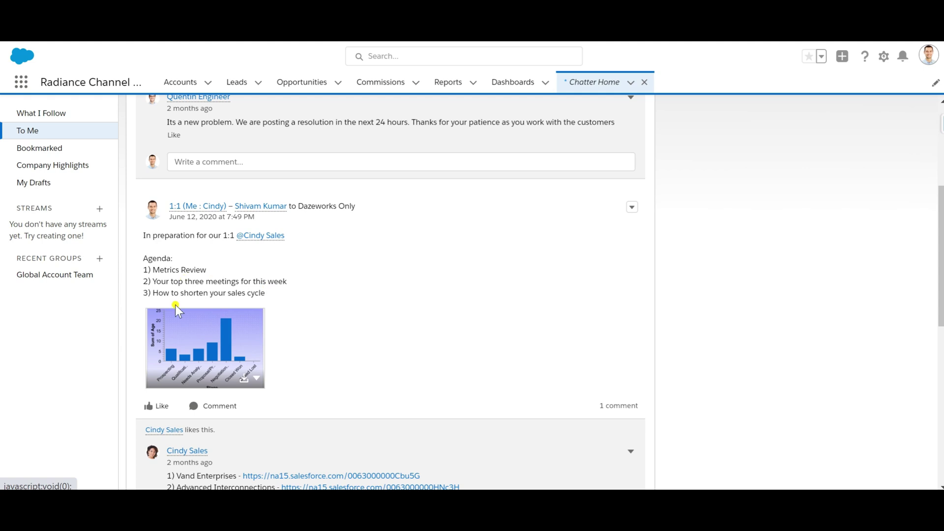
{"action": "mouse_move", "coordinate": [203, 339]}
- View the Bookmarked feed and browse the posts in the Company Highlights feed
{"action": "left_click", "coordinate": [25, 148]}
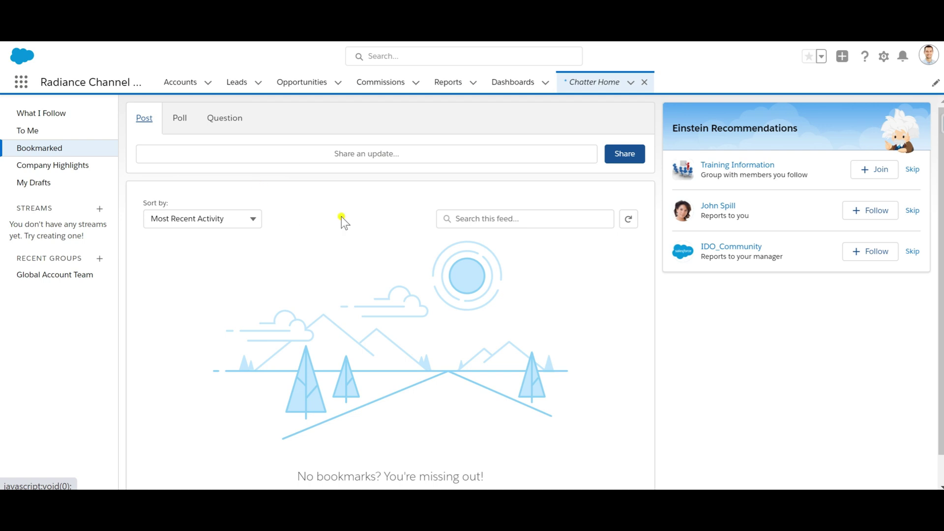
{"action": "left_click", "coordinate": [59, 165]}
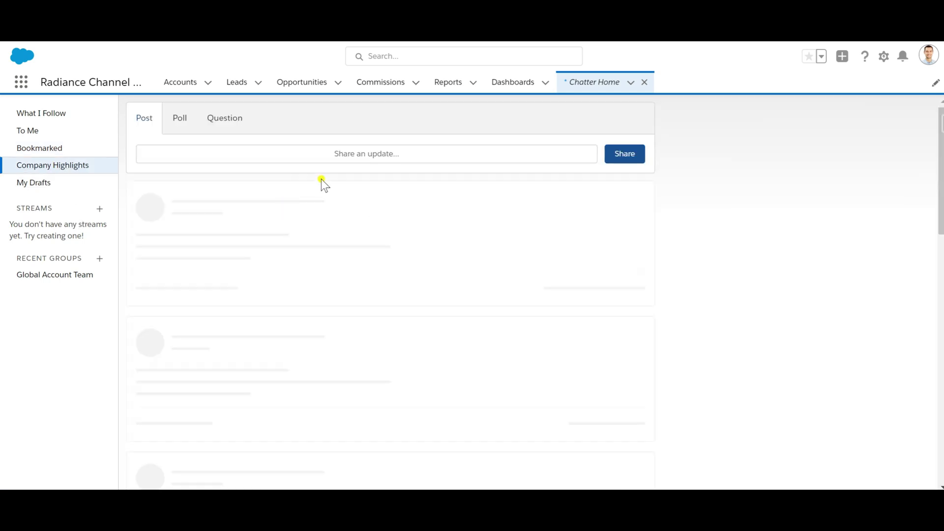
{"action": "scroll", "coordinate": [364, 259], "scroll_direction": "down", "scroll_amount": 3}
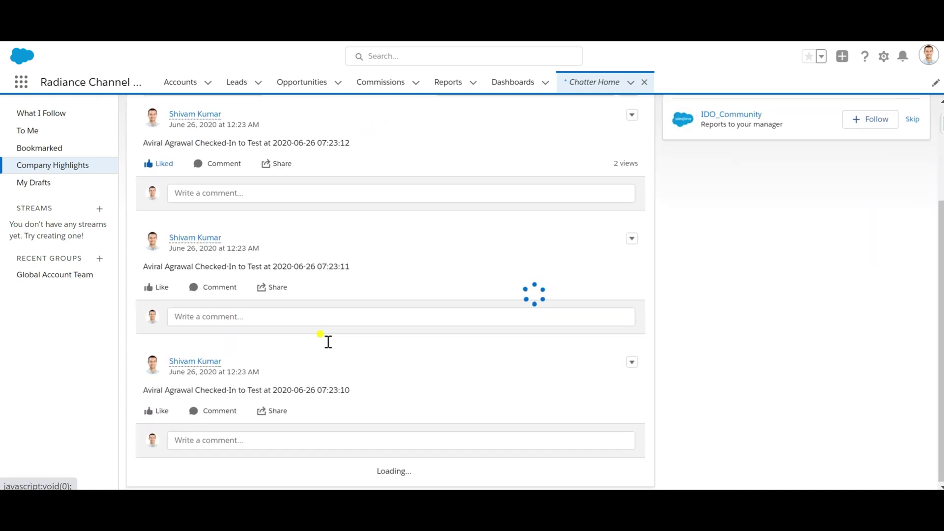
{"action": "scroll", "coordinate": [324, 315], "scroll_direction": "up", "scroll_amount": 3}
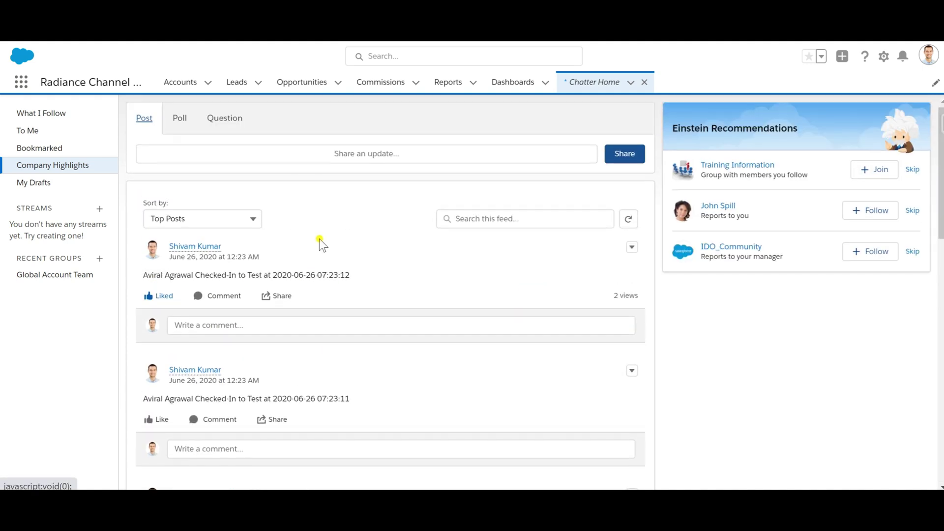
- View the My Drafts feed, and open the full groups list from Recent Groups
{"action": "left_click", "coordinate": [31, 184]}
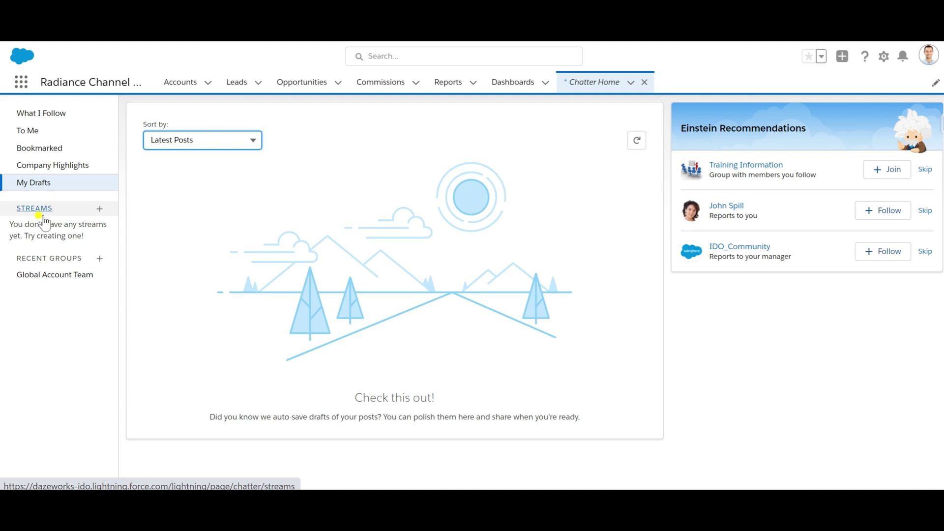
{"action": "left_click", "coordinate": [38, 260]}
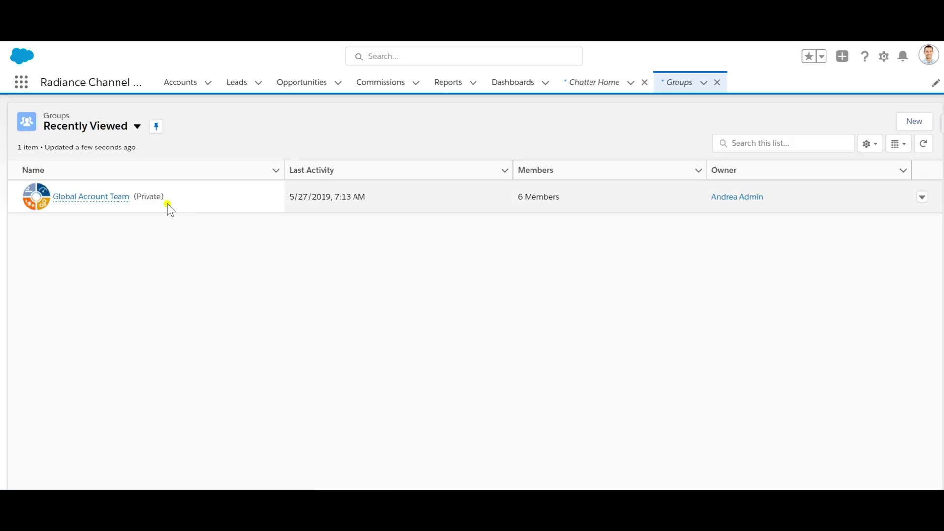
- Switch the groups list to the Active Groups view and browse the groups with their privacy types, members and owners
{"action": "left_click", "coordinate": [68, 128]}
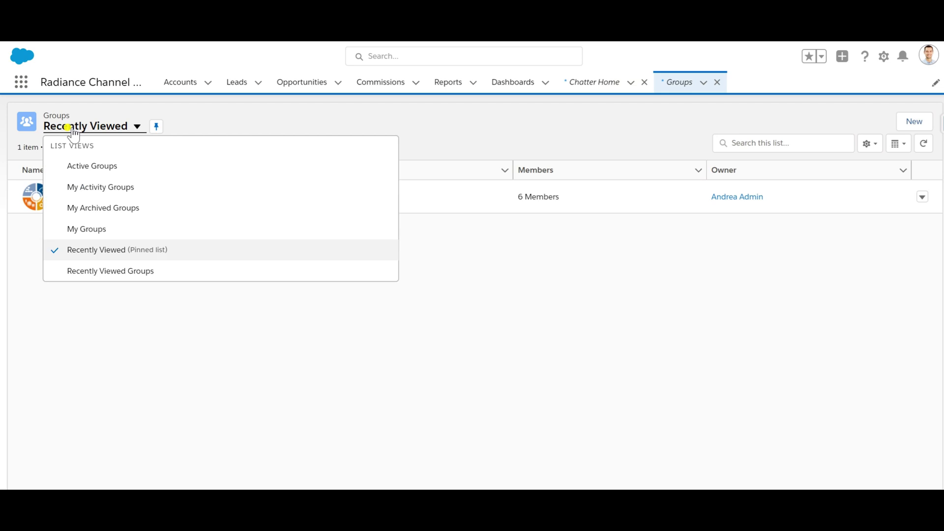
{"action": "left_click", "coordinate": [88, 167]}
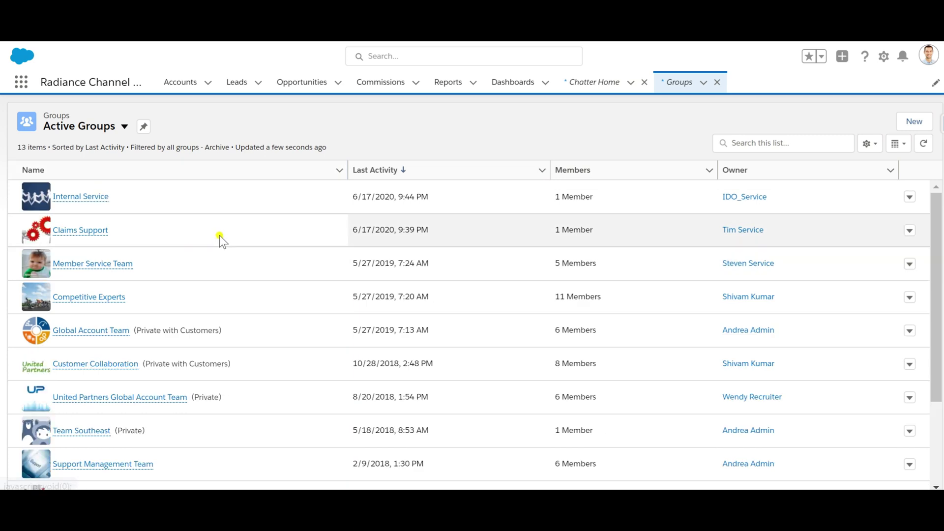
{"action": "scroll", "coordinate": [258, 221], "scroll_direction": "down", "scroll_amount": 2}
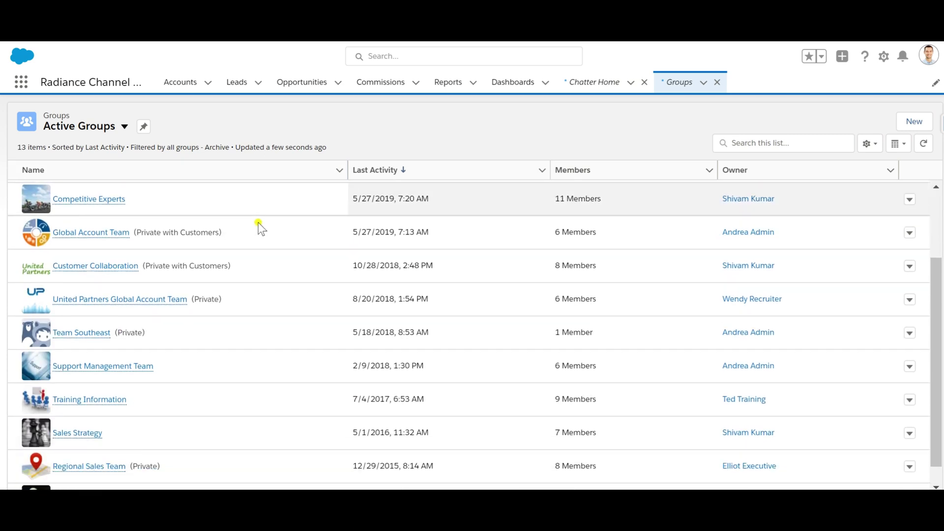
{"action": "scroll", "coordinate": [258, 223], "scroll_direction": "down", "scroll_amount": 1}
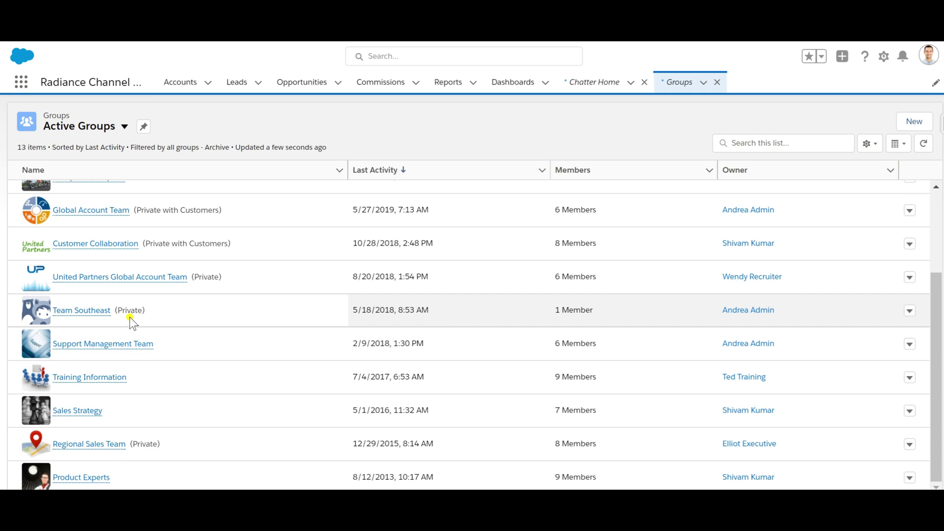
{"action": "scroll", "coordinate": [140, 319], "scroll_direction": "up", "scroll_amount": 2}
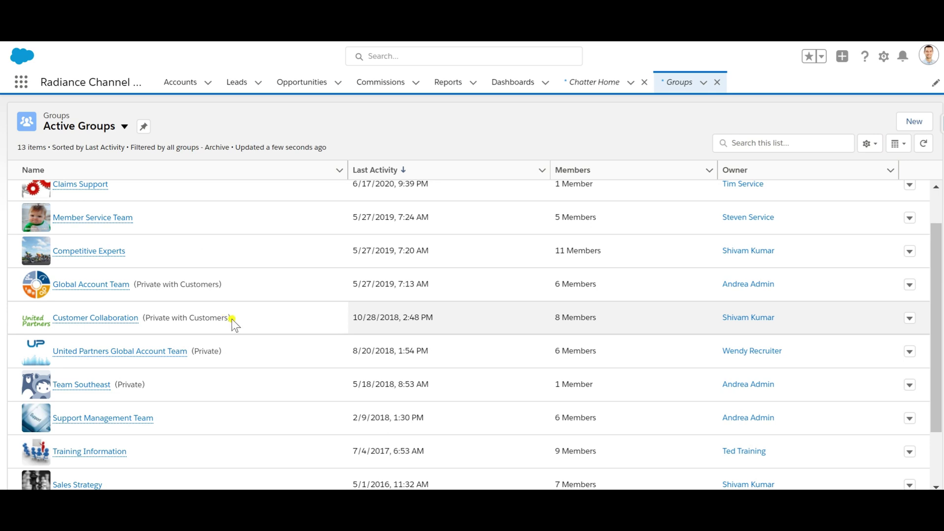
{"action": "scroll", "coordinate": [231, 319], "scroll_direction": "up", "scroll_amount": 2}
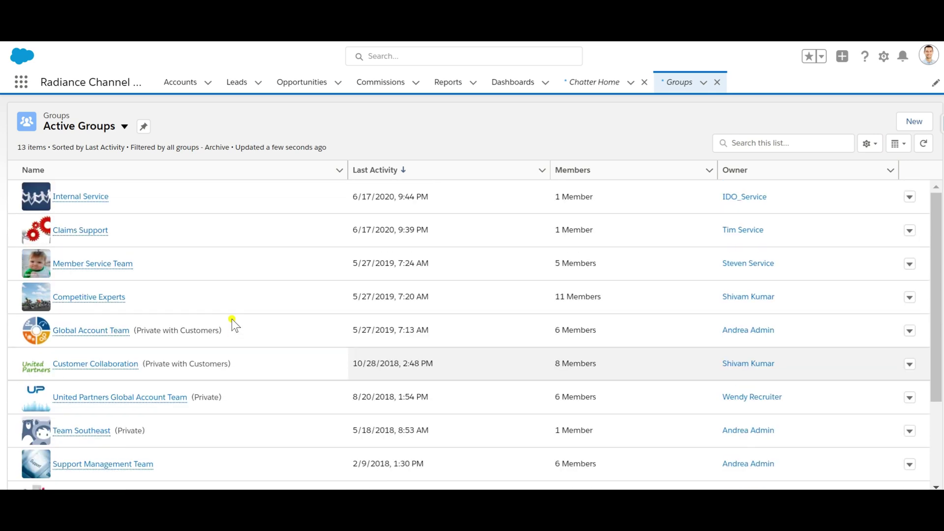
- Revisit the What I Follow feed, and open the Global Account Team group from the groups list to view its Chatter feed
{"action": "left_click", "coordinate": [603, 92]}
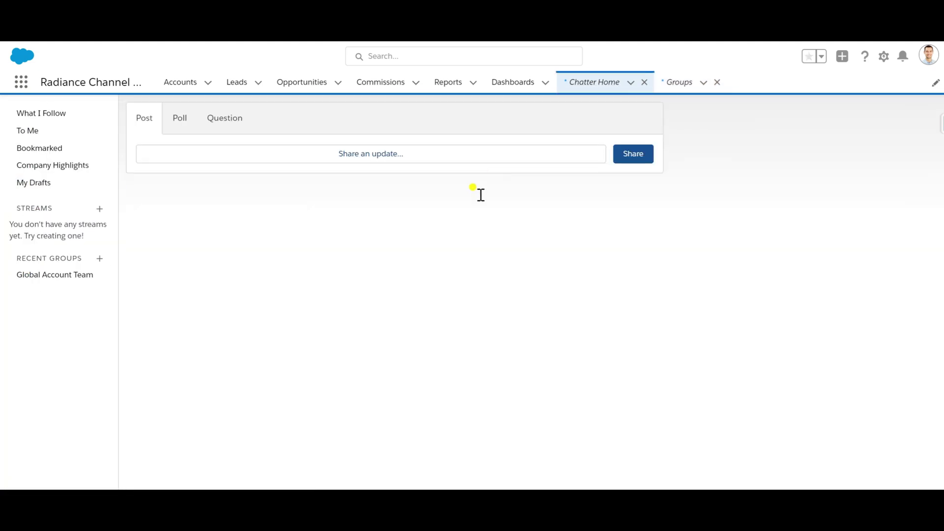
{"action": "left_click", "coordinate": [38, 116]}
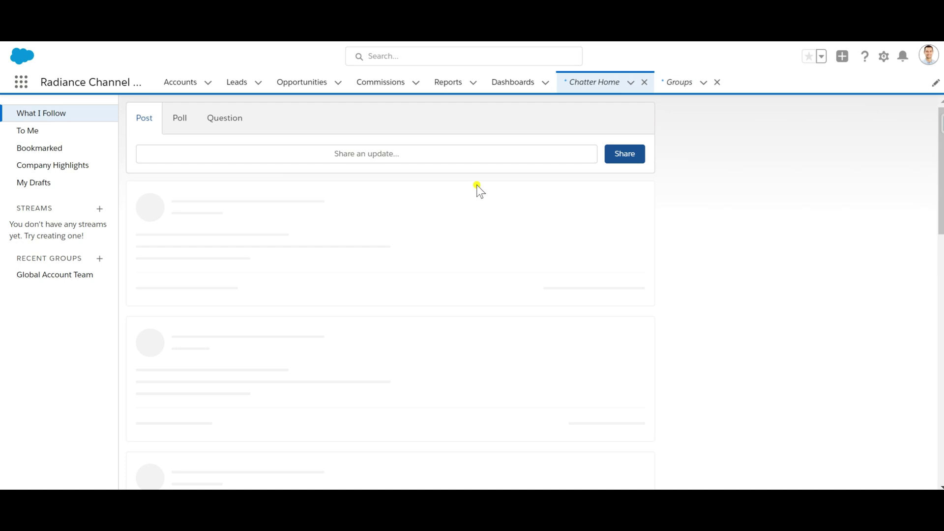
{"action": "left_click", "coordinate": [673, 83]}
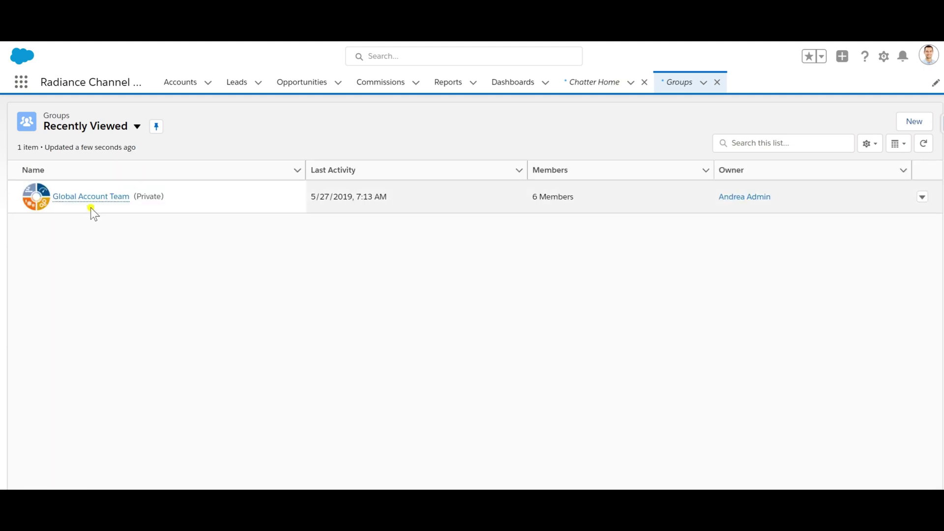
{"action": "left_click", "coordinate": [90, 197]}
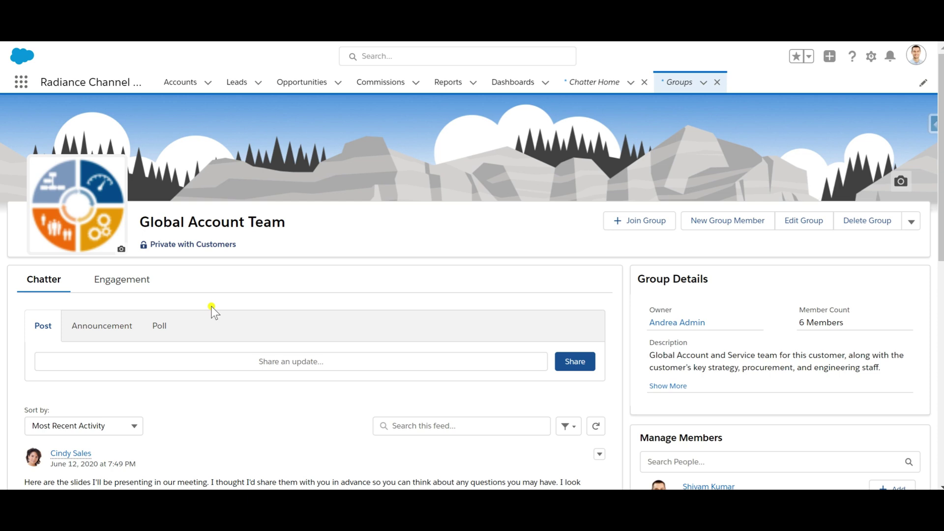
{"action": "scroll", "coordinate": [117, 305], "scroll_direction": "down", "scroll_amount": 2}
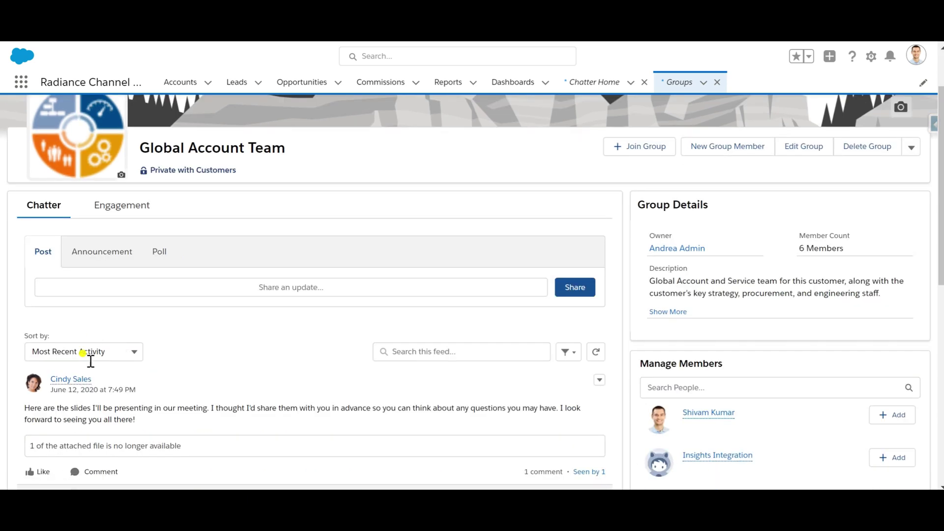
- Examine the Global Account Team group's engagement data: the feed posts chart, current membership chart and summary figures
{"action": "left_click", "coordinate": [112, 207]}
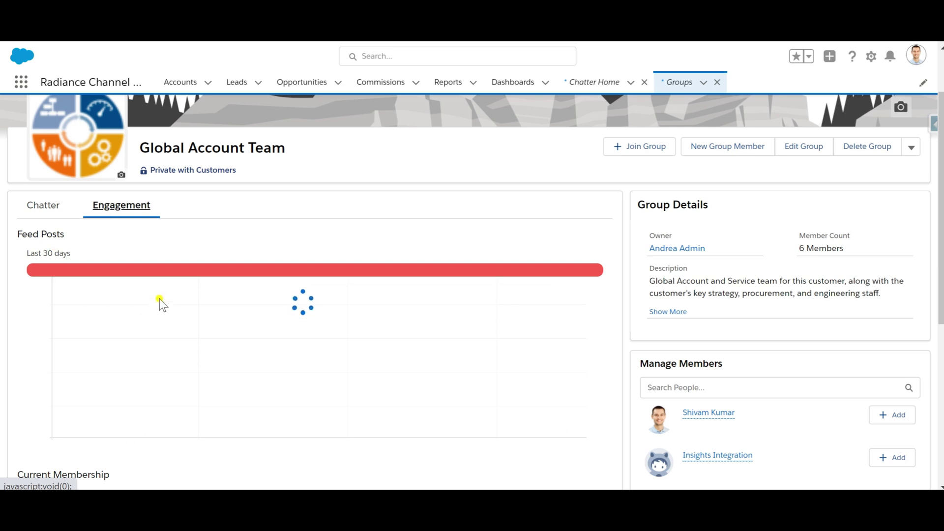
{"action": "scroll", "coordinate": [159, 299], "scroll_direction": "down", "scroll_amount": 6}
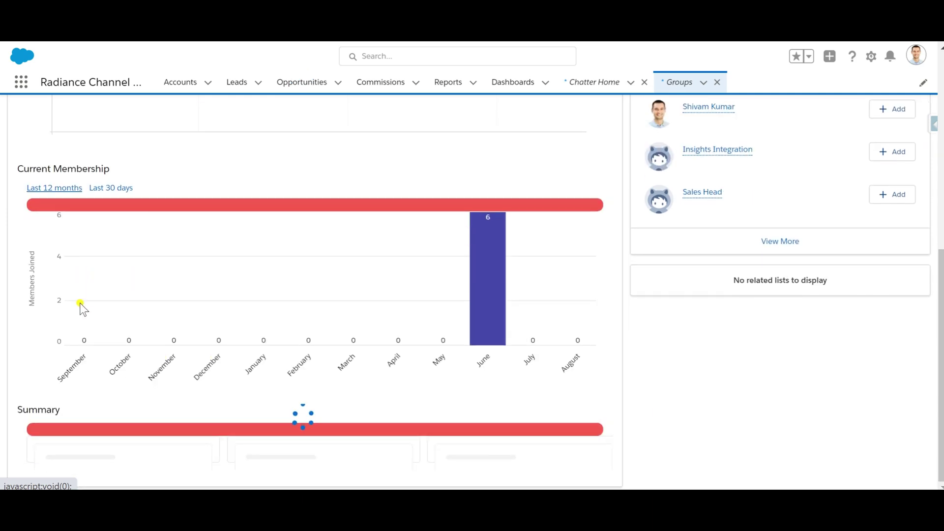
{"action": "mouse_move", "coordinate": [84, 333]}
{"action": "scroll", "coordinate": [158, 404], "scroll_direction": "down", "scroll_amount": 2}
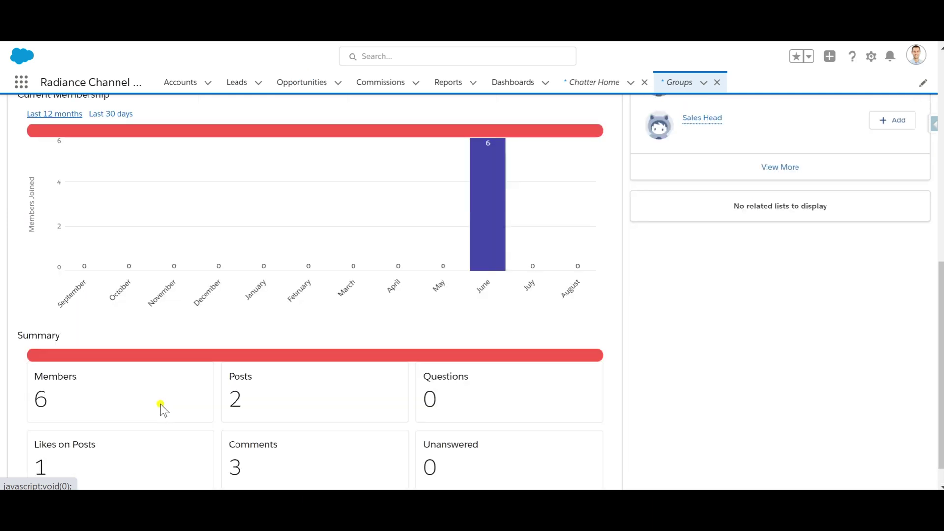
{"action": "scroll", "coordinate": [158, 402], "scroll_direction": "up", "scroll_amount": 6}
{"action": "scroll", "coordinate": [162, 297], "scroll_direction": "up", "scroll_amount": 3}
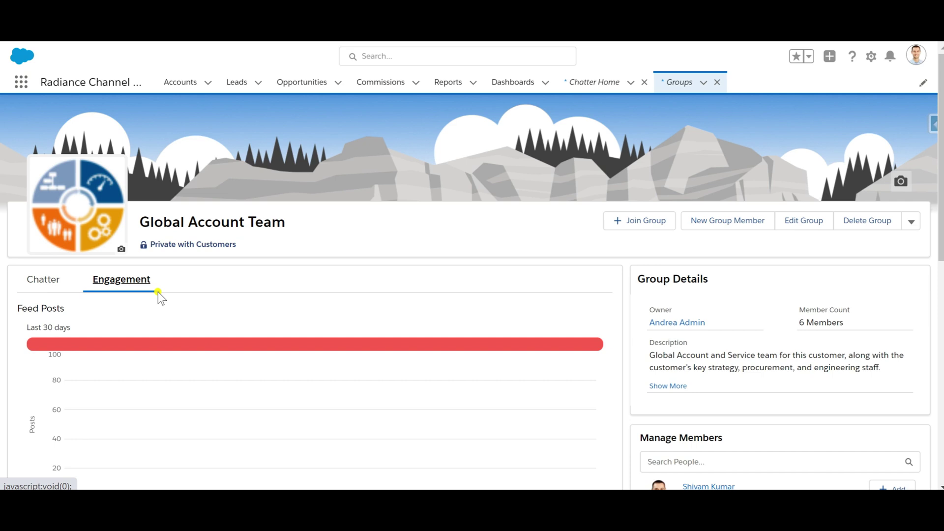
{"action": "scroll", "coordinate": [221, 315], "scroll_direction": "down", "scroll_amount": 2}
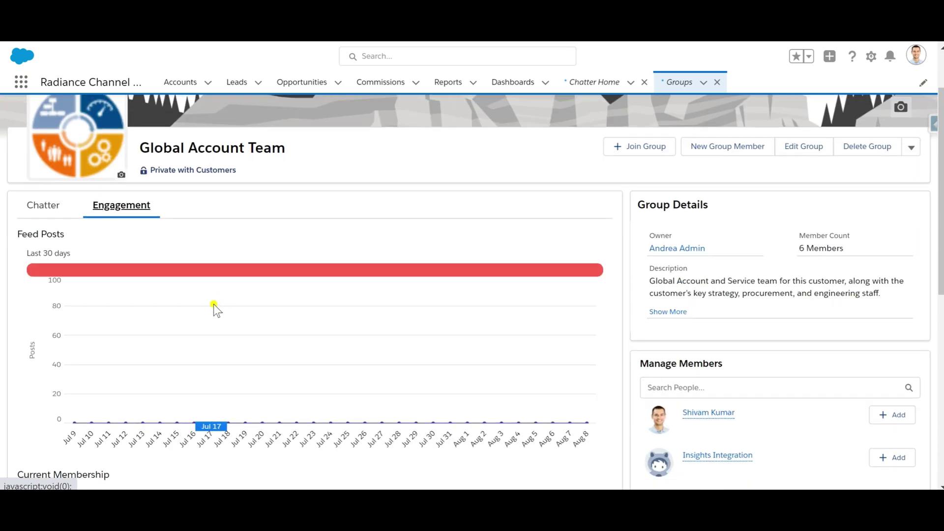
{"action": "scroll", "coordinate": [295, 315], "scroll_direction": "down", "scroll_amount": 2}
- Examine the group's Manage Members section with its people search, and show the additional group actions such as Invite People
{"action": "left_click", "coordinate": [706, 311]}
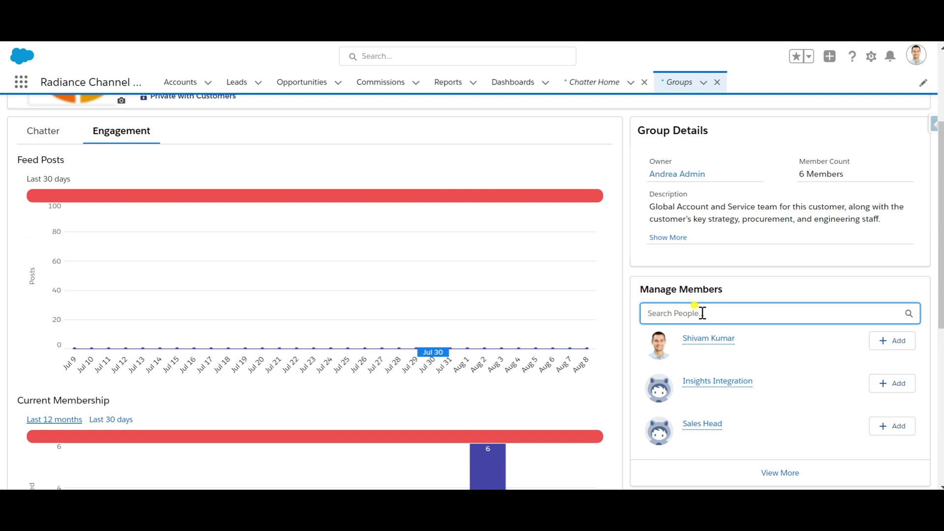
{"action": "scroll", "coordinate": [707, 310], "scroll_direction": "down", "scroll_amount": 2}
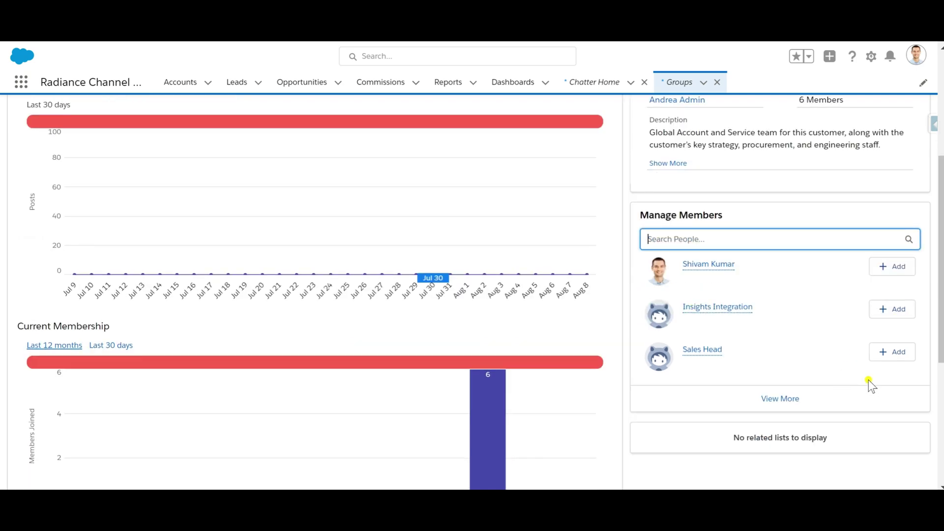
{"action": "scroll", "coordinate": [765, 341], "scroll_direction": "up", "scroll_amount": 5}
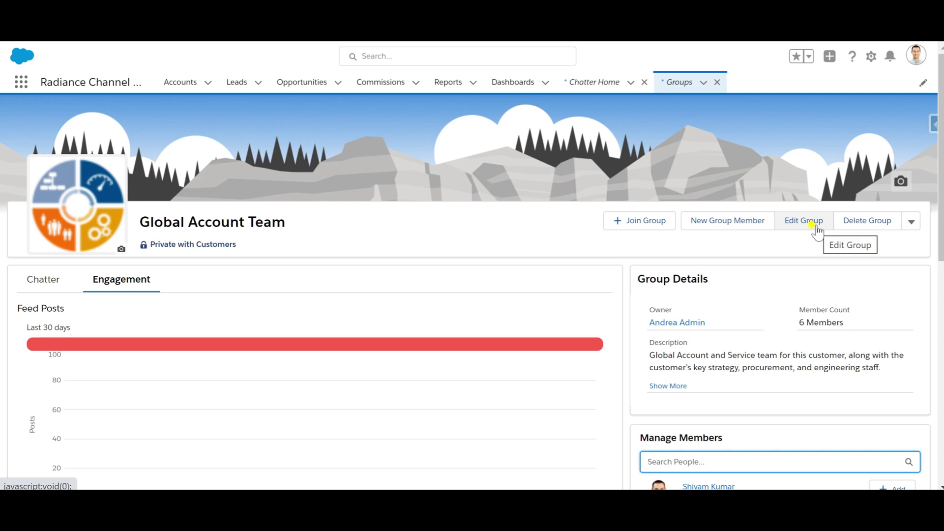
{"action": "left_click", "coordinate": [910, 222]}
{"action": "left_click", "coordinate": [912, 225]}
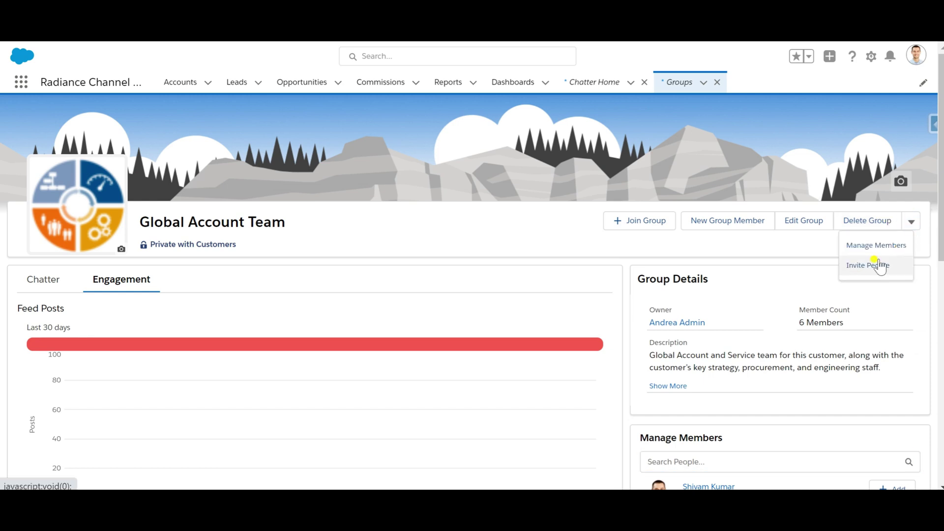